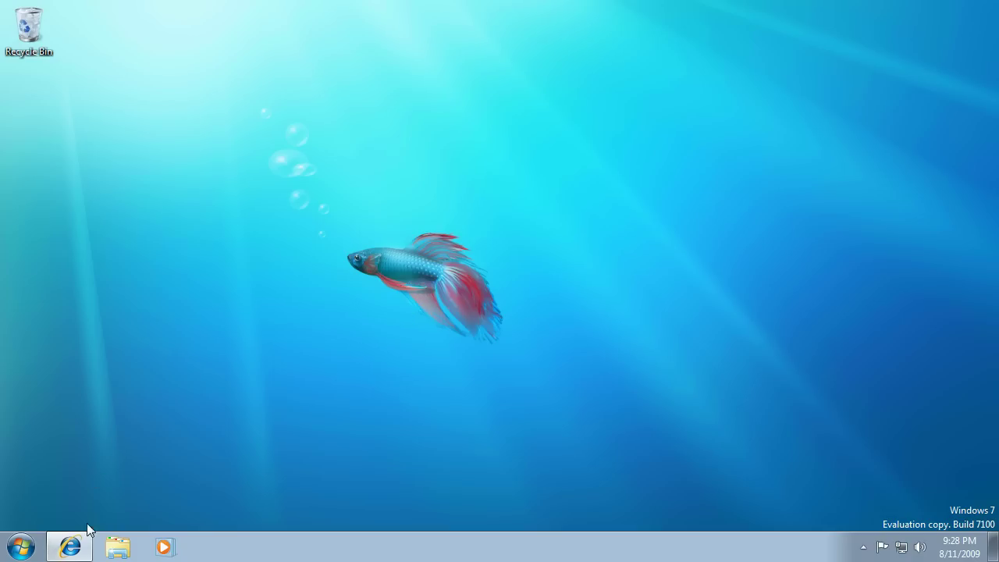
# - Open the PodCasts Plugin (OPML Player) topic in the Downloads board of the PlayOn Plugins forum in Internet Explorer
pyautogui.click(76, 548)
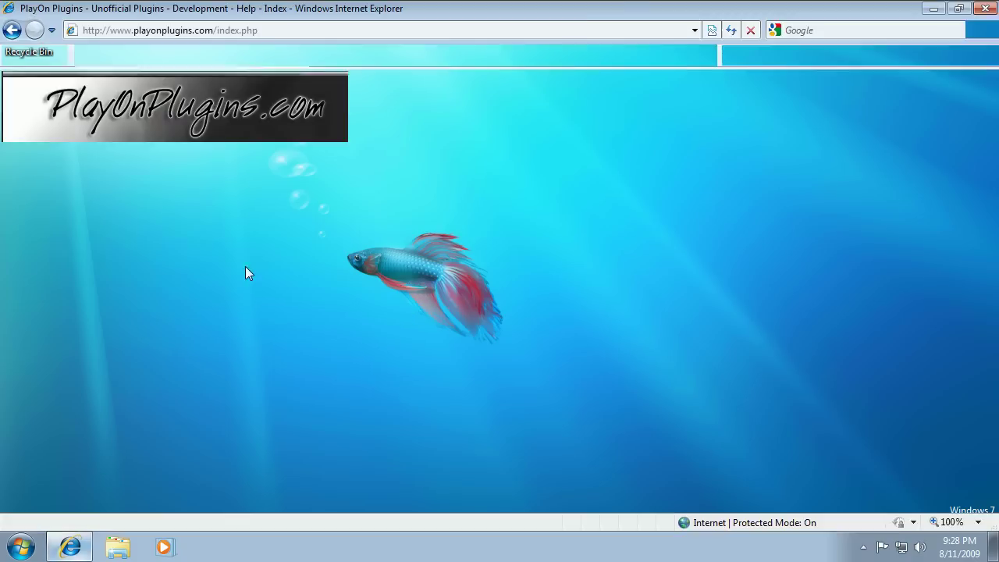
pyautogui.moveTo(993, 220)
pyautogui.mouseDown()
pyautogui.moveTo(993, 230)
pyautogui.moveTo(995, 204)
pyautogui.mouseUp()
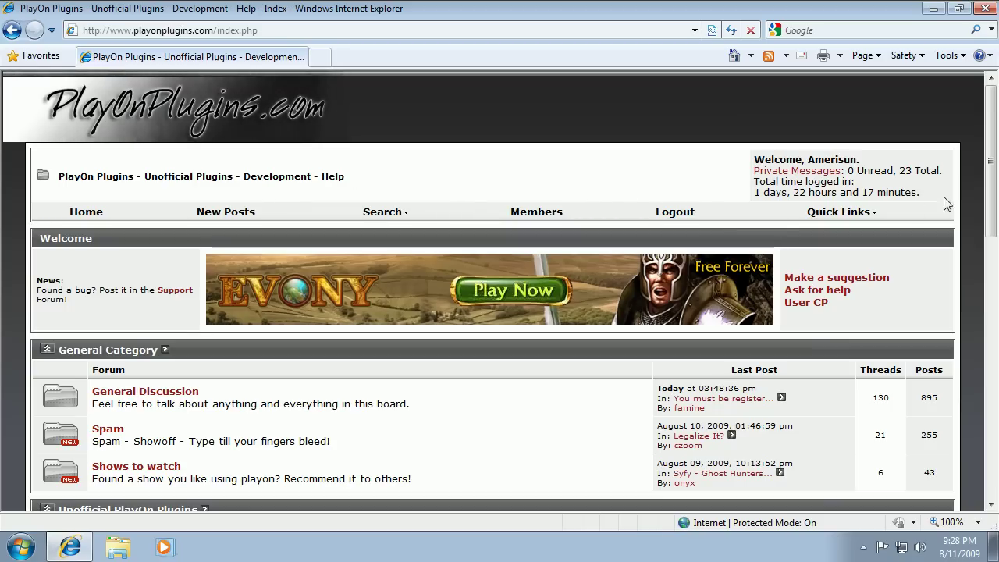
pyautogui.moveTo(991, 178); pyautogui.dragTo(992, 264)
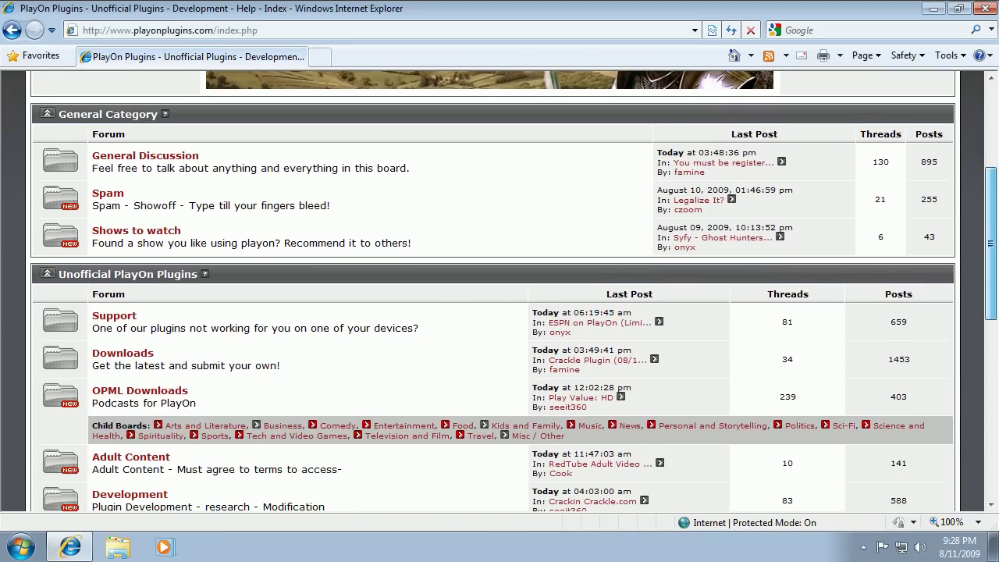
pyautogui.click(131, 356)
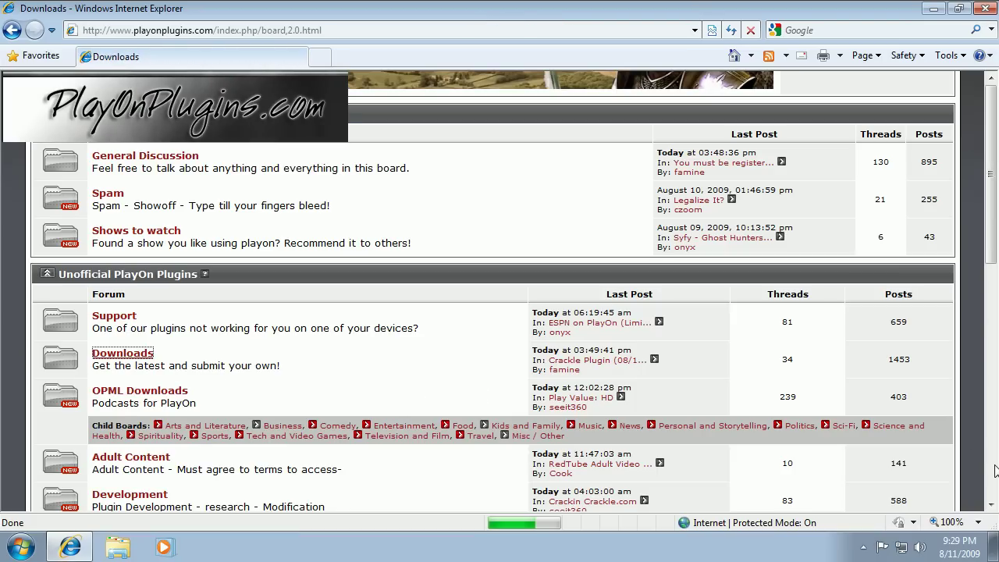
pyautogui.scroll(-5, 994, 469)
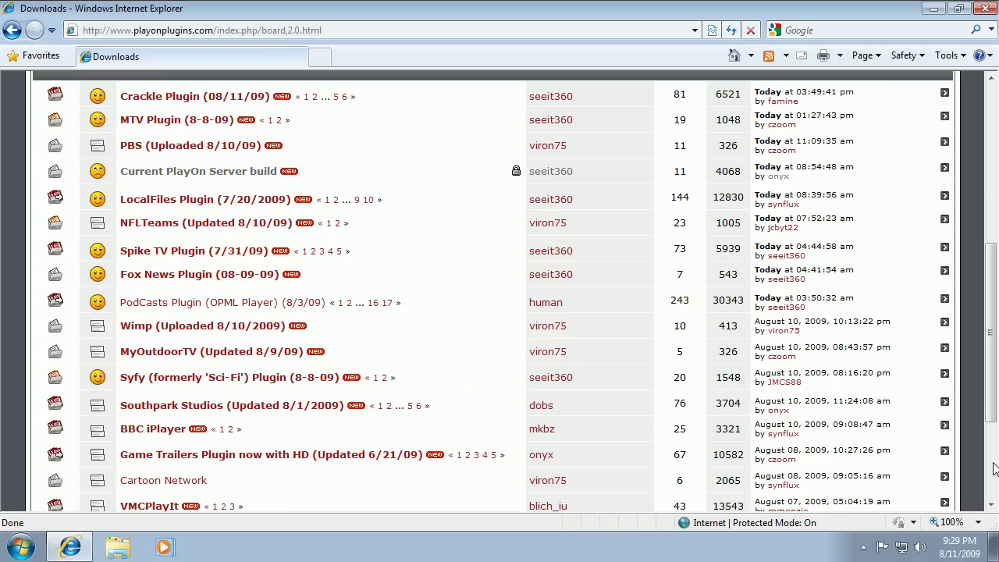
pyautogui.click(264, 305)
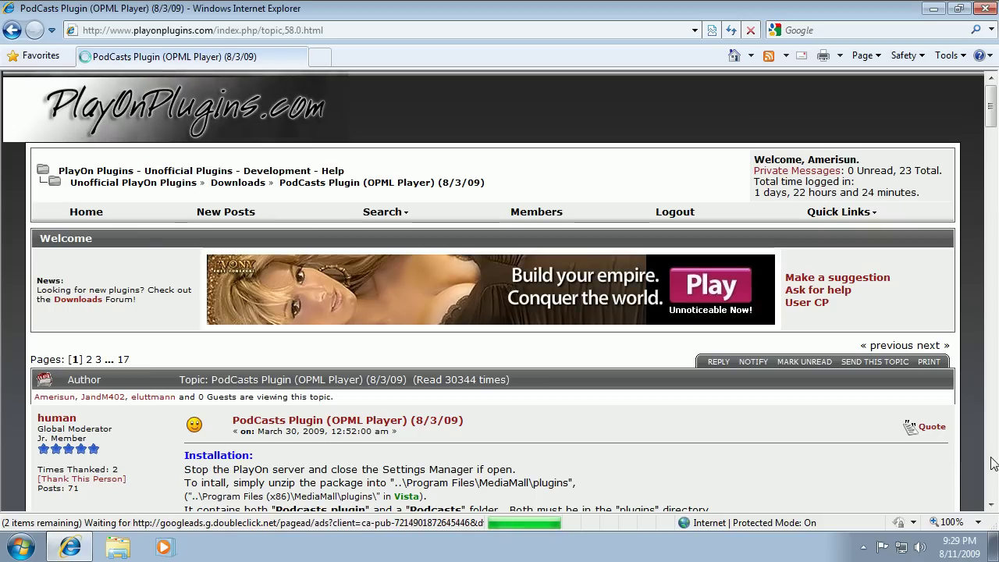
# - Save the topic's Podcasts.zip attachment to the Desktop, minimize the browser and dismiss the download dialog
pyautogui.scroll(-10, 989, 463)
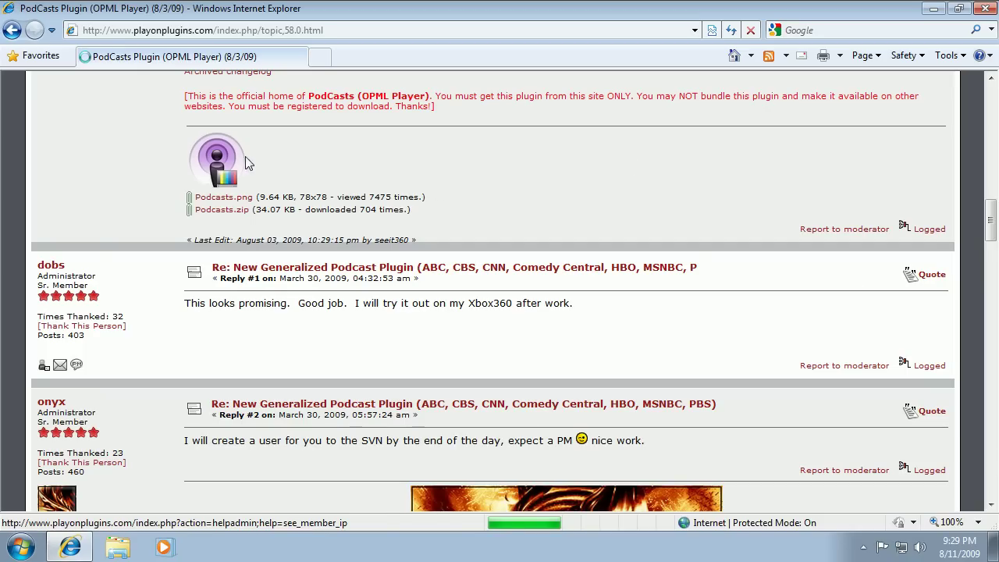
pyautogui.click(224, 213)
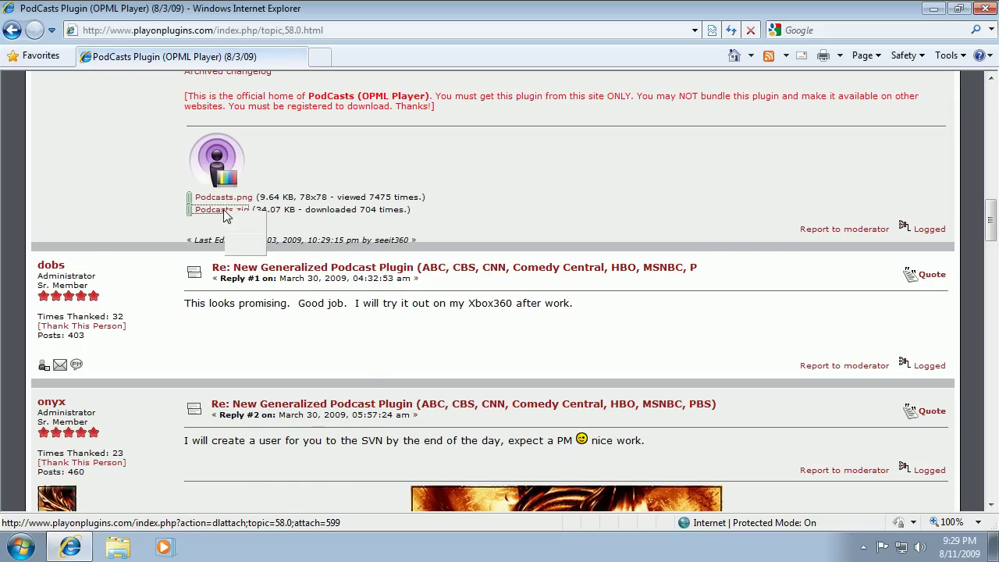
pyautogui.rightClick(225, 212)
pyautogui.click(270, 275)
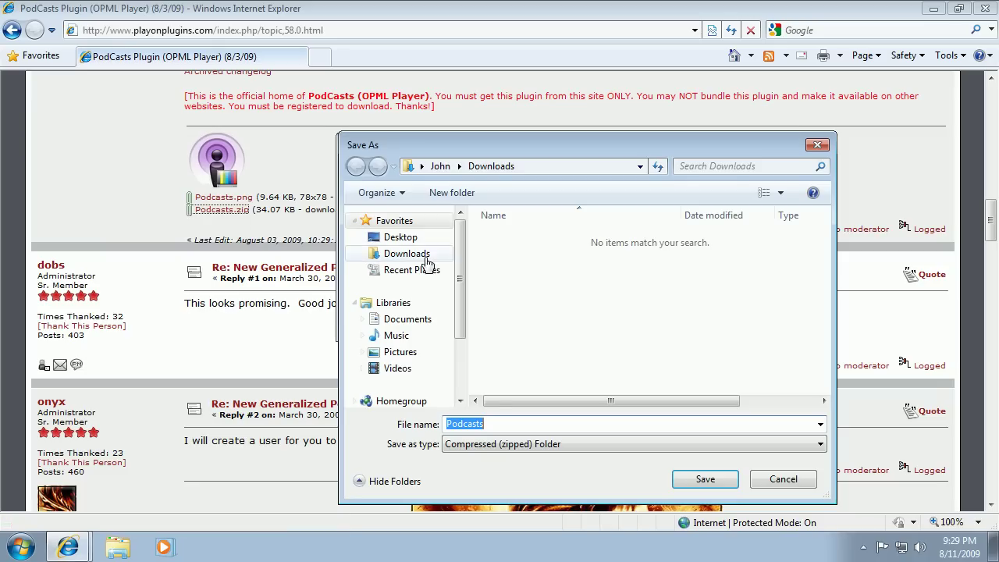
pyautogui.click(407, 241)
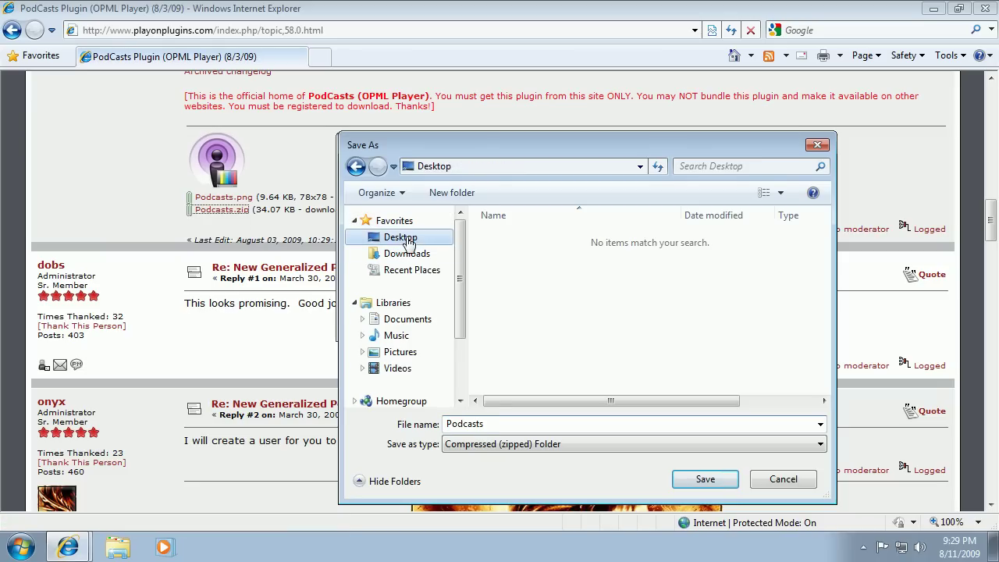
pyautogui.click(704, 479)
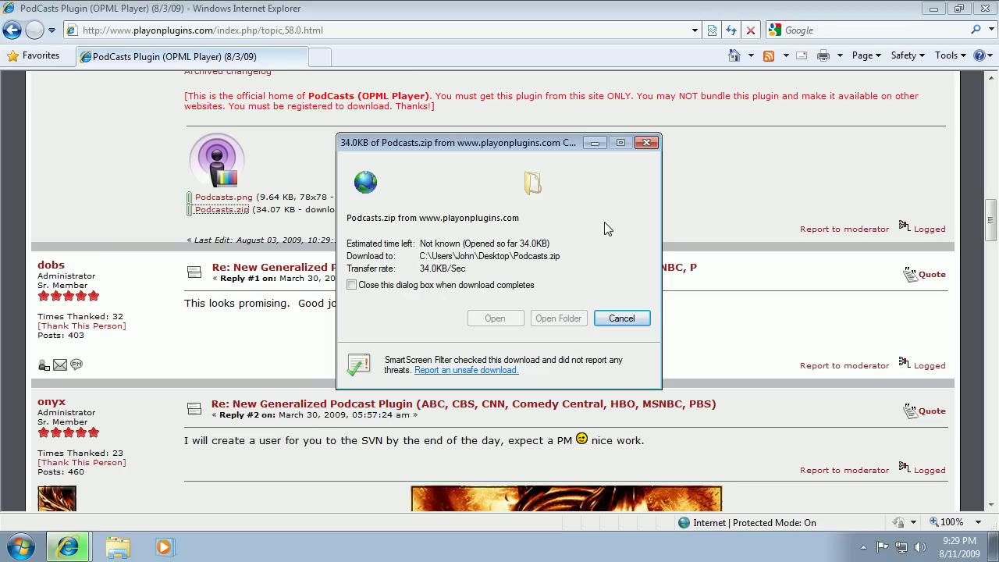
pyautogui.click(934, 9)
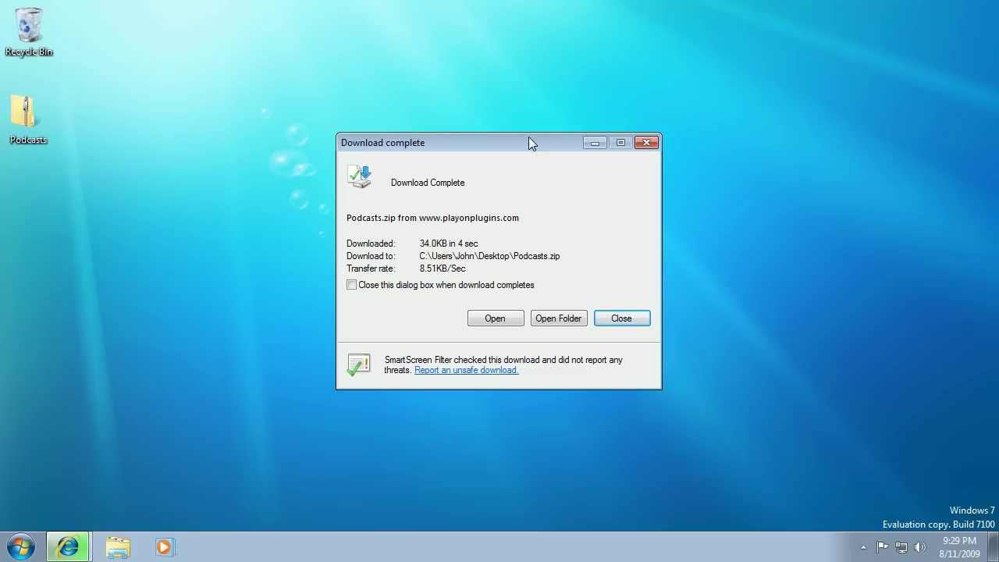
pyautogui.click(624, 319)
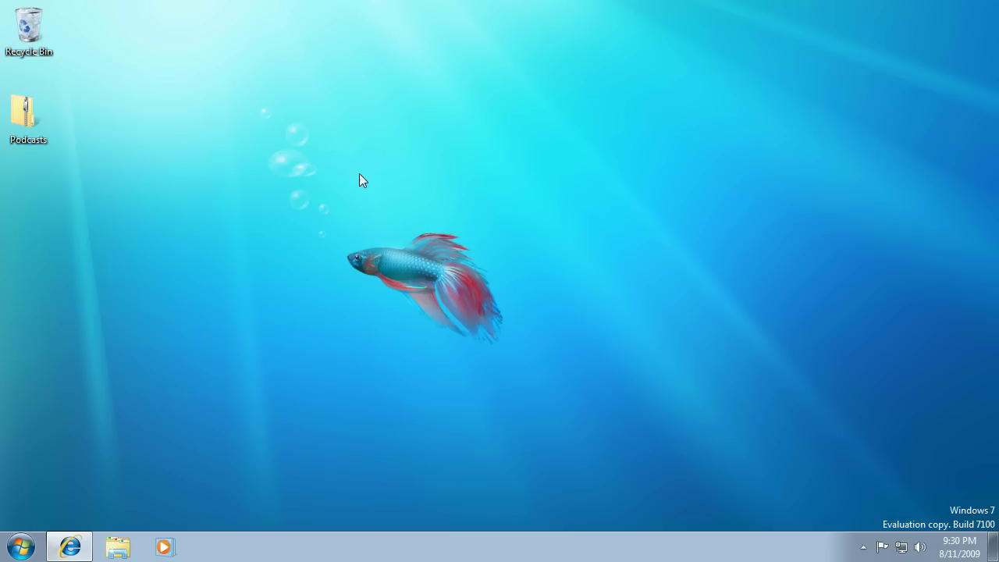
# - Open the Podcasts archive on the desktop and select its Podcasts folder
pyautogui.doubleClick(36, 125)
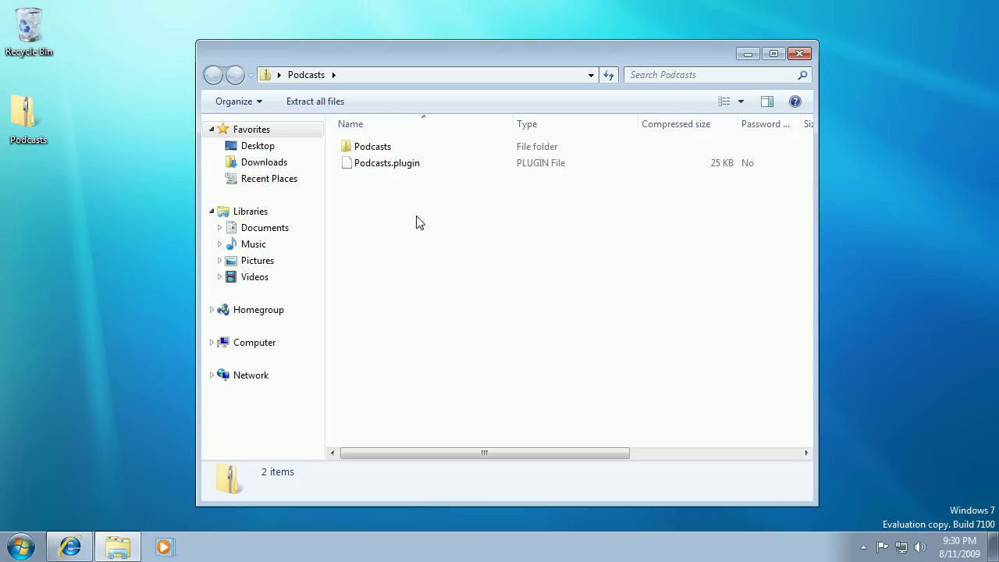
pyautogui.click(381, 167)
pyautogui.click(376, 149)
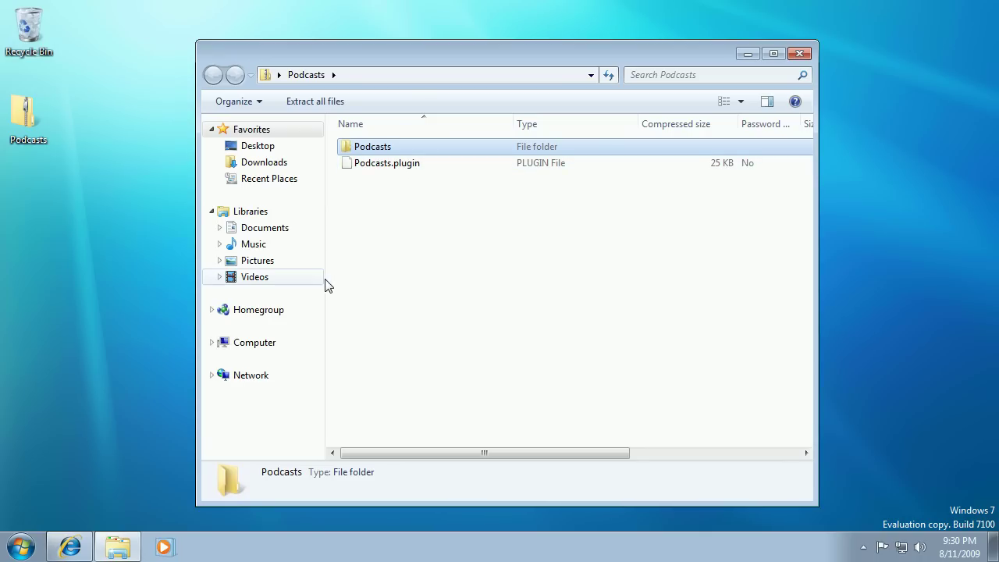
# - Open Local Disk (C:) in a second Explorer window beside the archive window
pyautogui.click(20, 546)
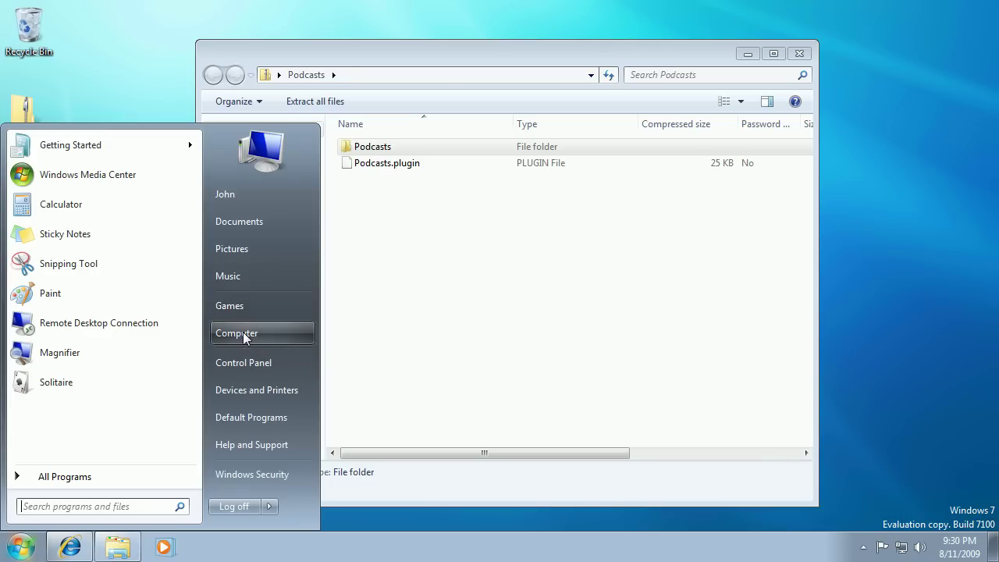
pyautogui.click(361, 309)
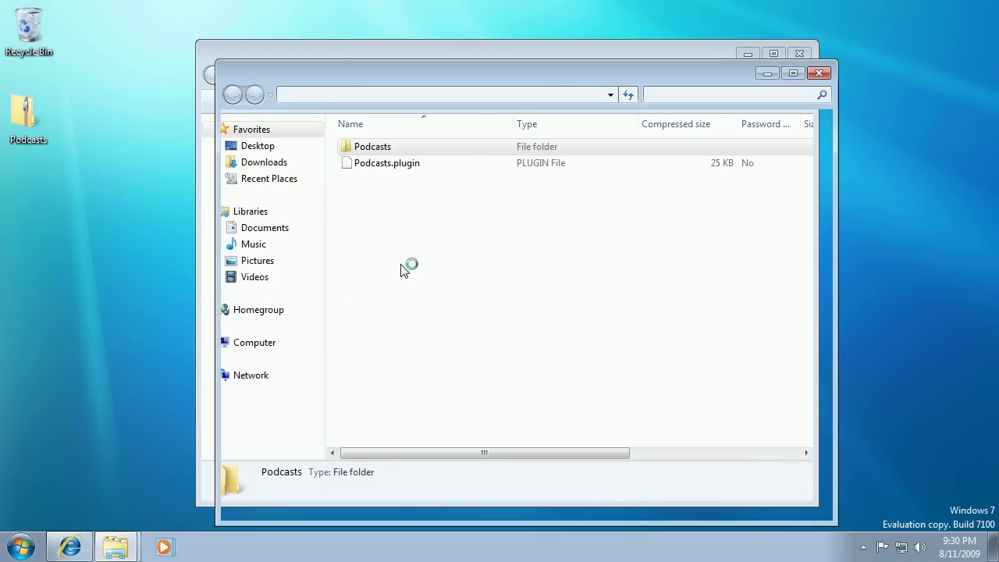
pyautogui.moveTo(481, 75); pyautogui.dragTo(527, 77)
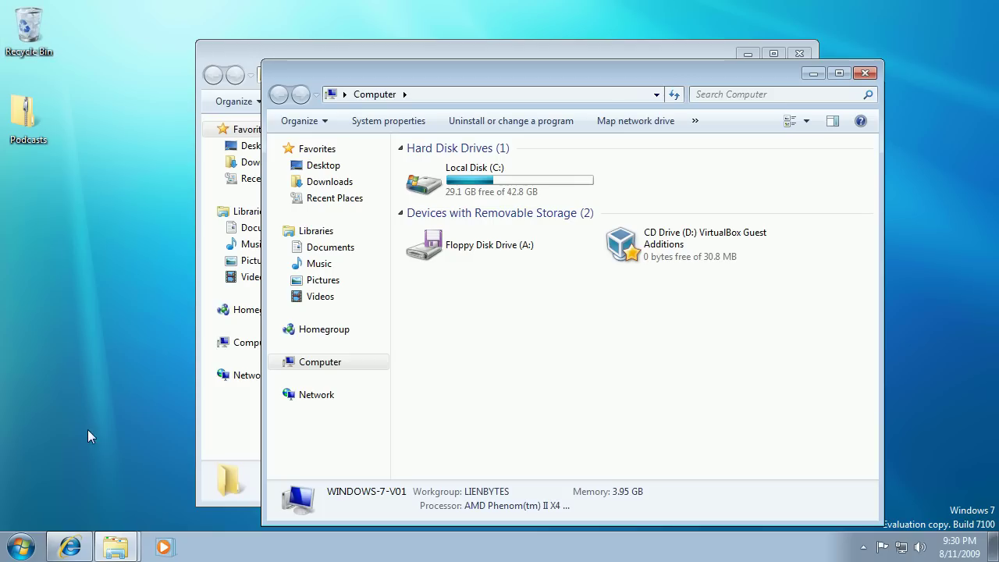
pyautogui.click(21, 546)
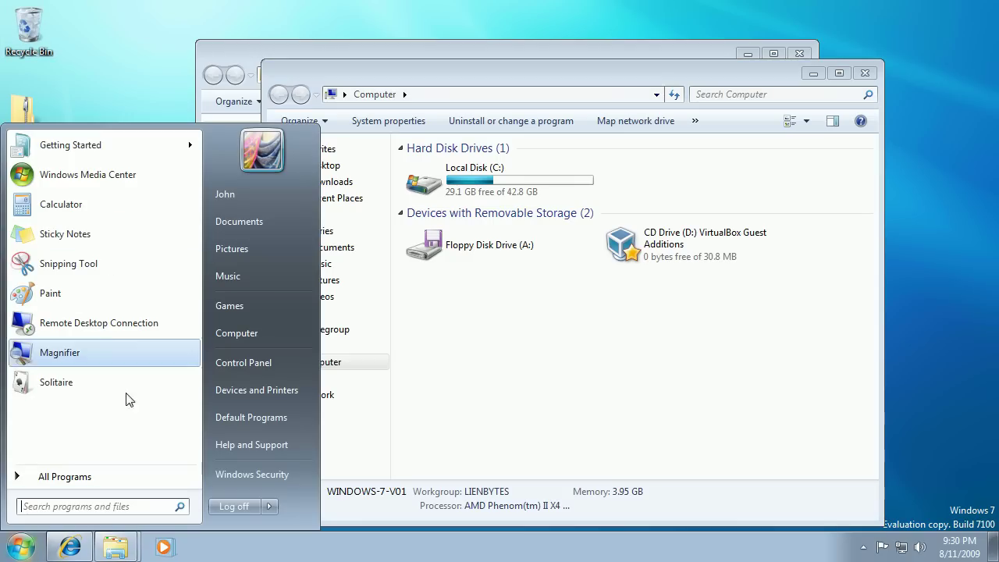
pyautogui.click(513, 207)
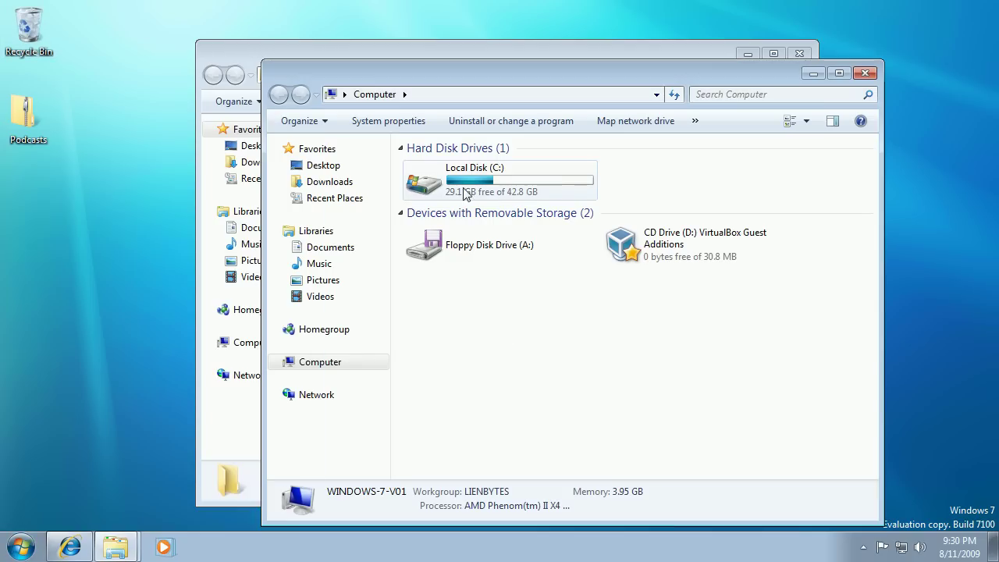
pyautogui.doubleClick(492, 179)
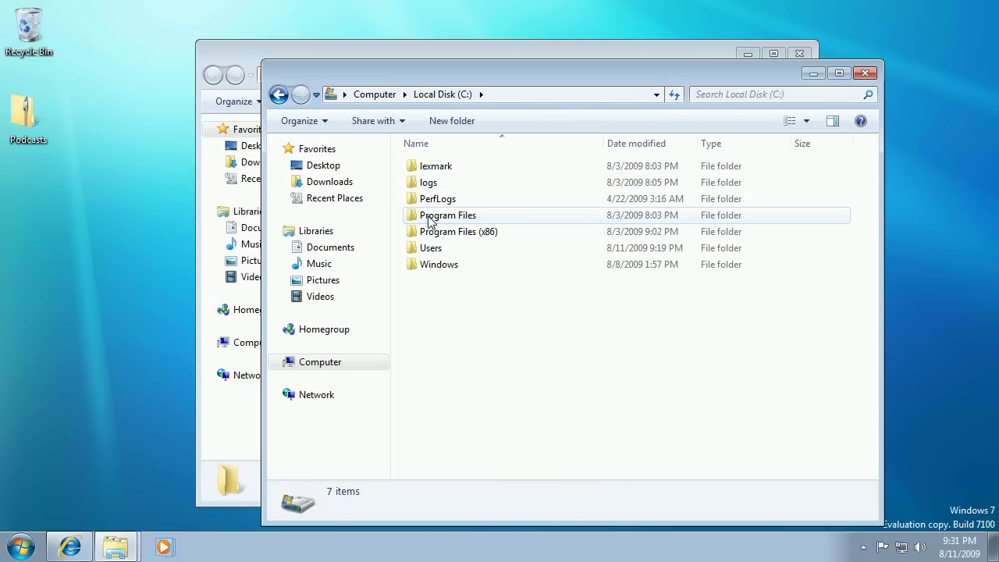
# - Go to the plugins folder under Program Files (x86)\MediaMall on the C: drive
pyautogui.moveTo(428, 221)
pyautogui.moveTo(490, 215)
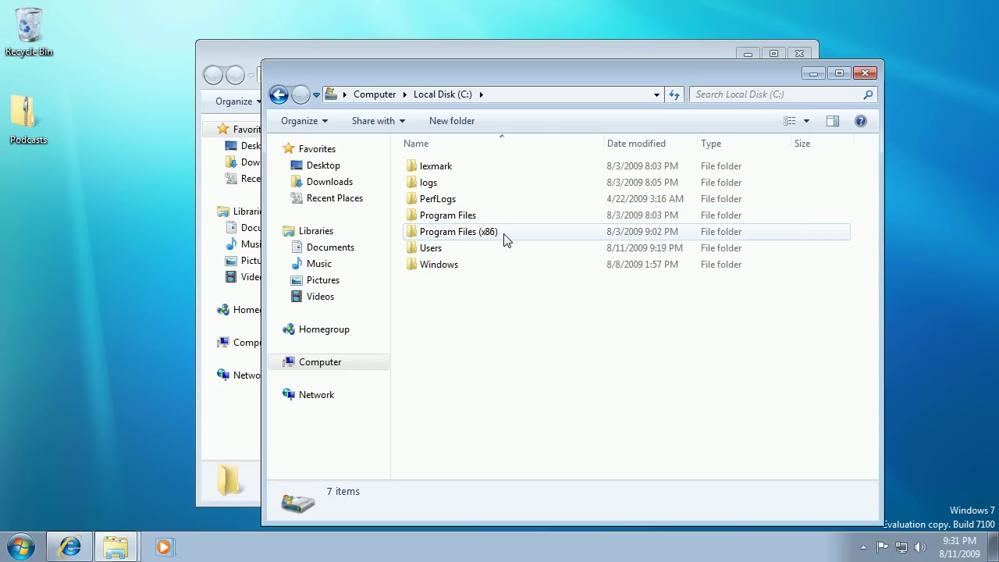
pyautogui.moveTo(504, 240)
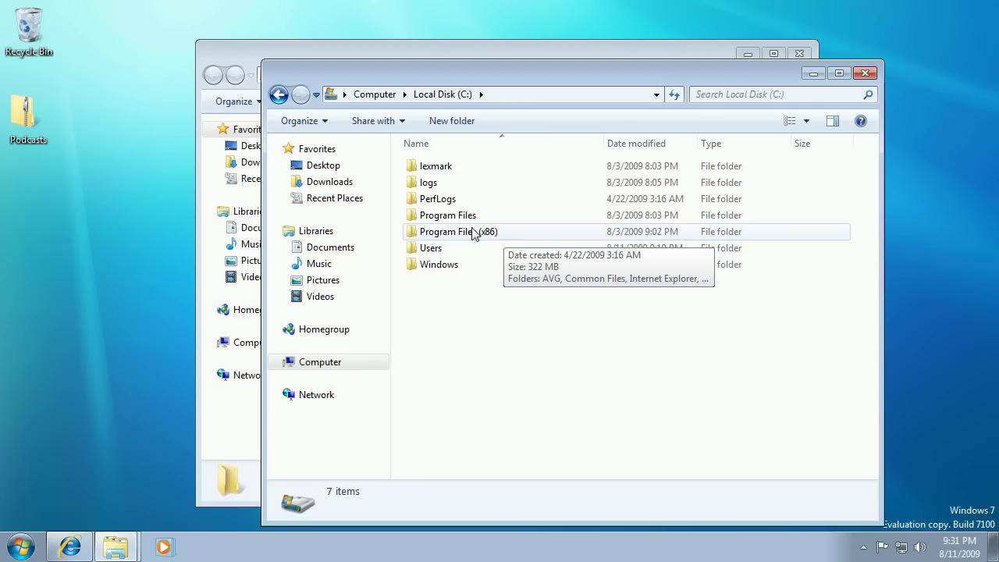
pyautogui.click(483, 235)
pyautogui.doubleClick(483, 234)
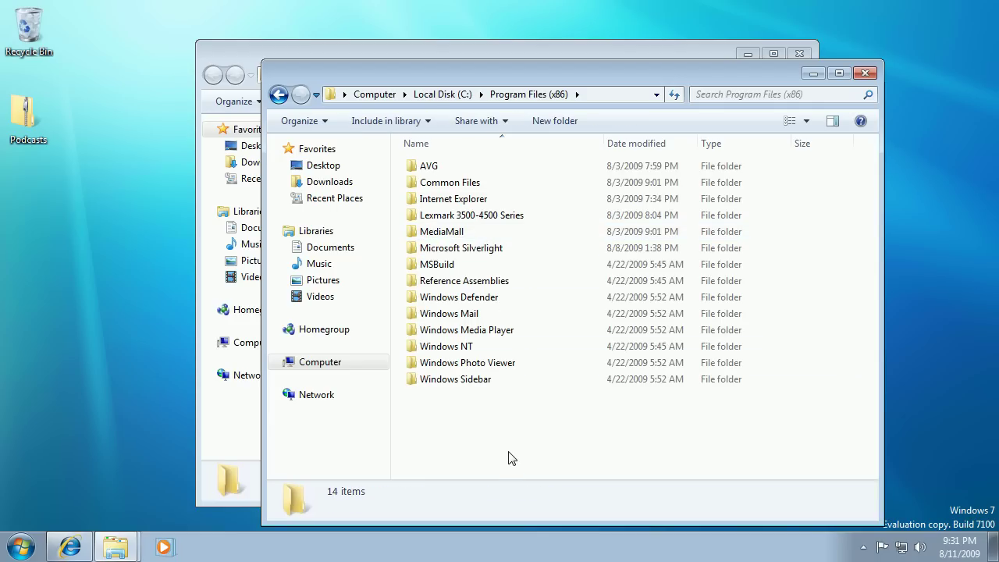
pyautogui.click(443, 232)
pyautogui.doubleClick(449, 231)
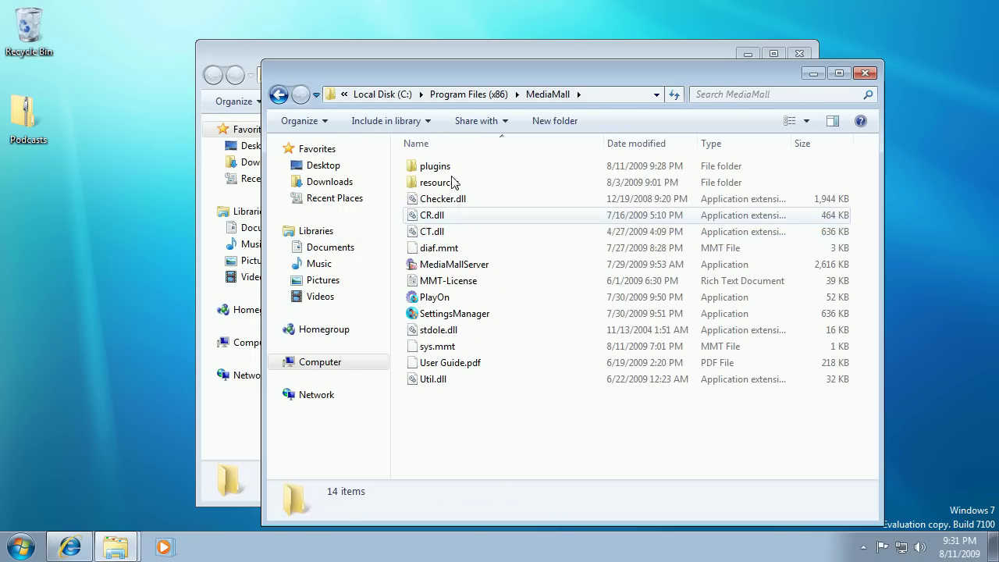
pyautogui.doubleClick(421, 167)
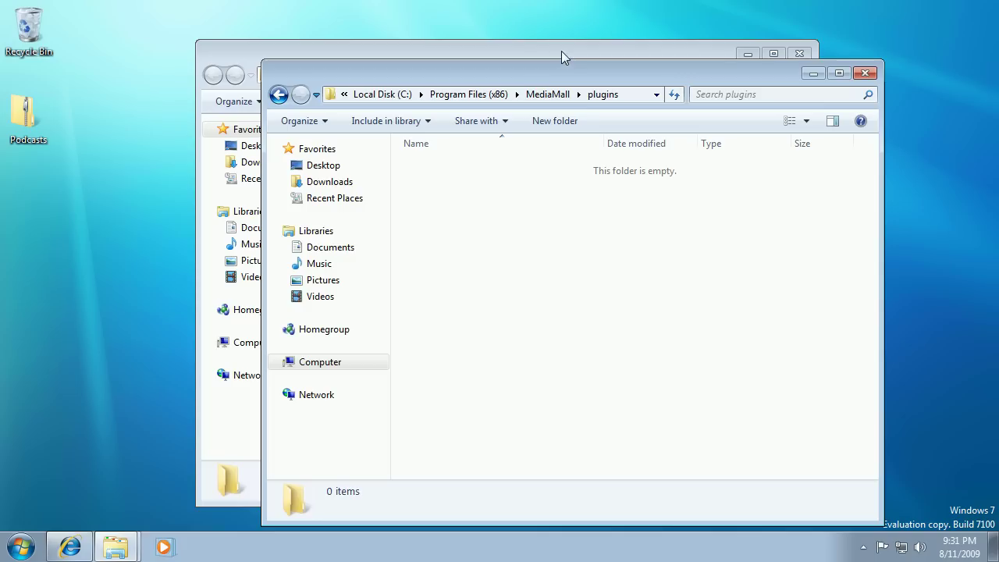
# - Copy the Podcasts folder and Podcasts.plugin from the archive into the MediaMall plugins folder, granting administrator permission
pyautogui.moveTo(591, 49); pyautogui.dragTo(473, 23)
pyautogui.moveTo(294, 171); pyautogui.dragTo(727, 243)
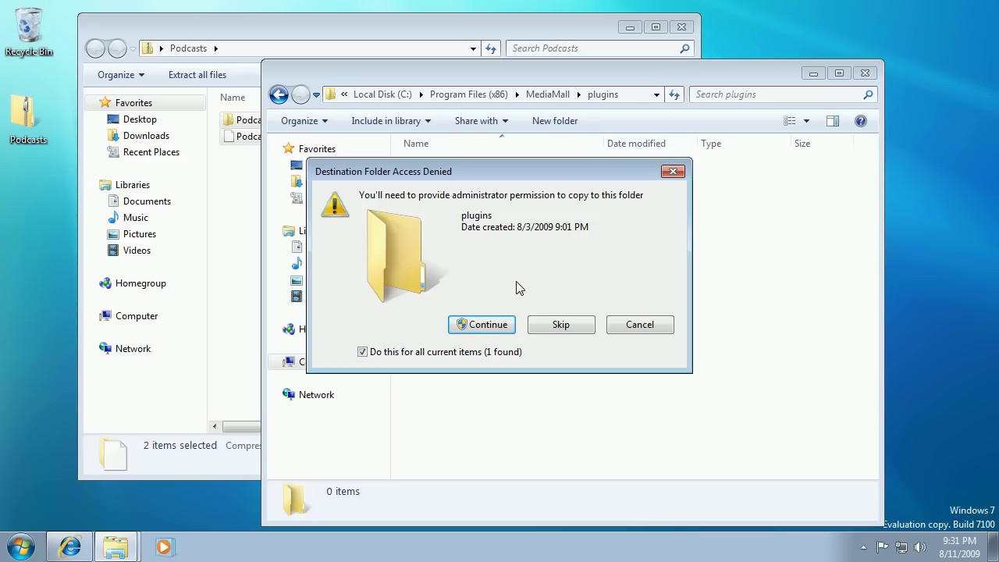
pyautogui.click(478, 326)
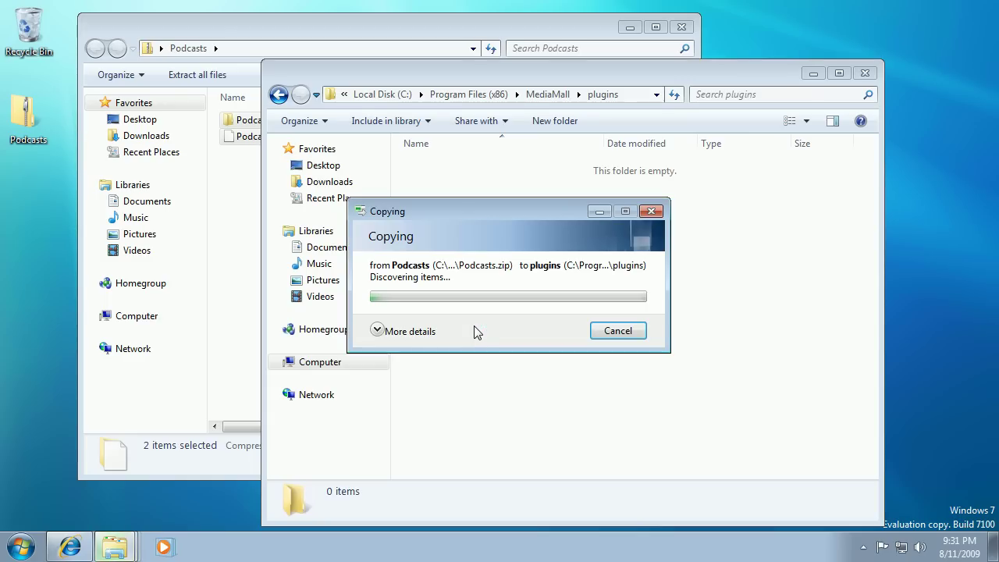
pyautogui.moveTo(485, 207); pyautogui.dragTo(243, 270)
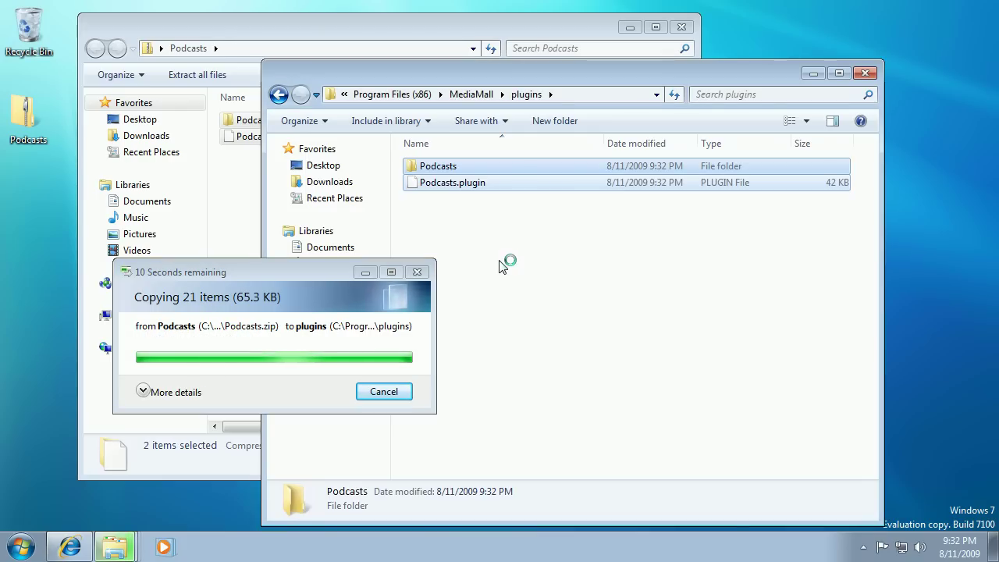
pyautogui.click(472, 254)
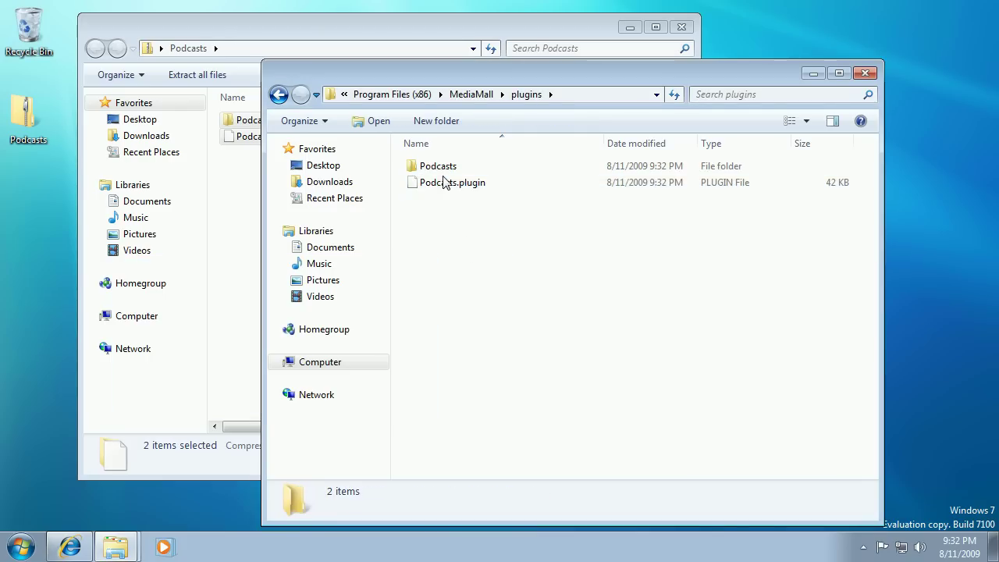
# - Delete Eonline.opml from the copied Podcasts folder inside plugins
pyautogui.click(444, 172)
pyautogui.doubleClick(444, 171)
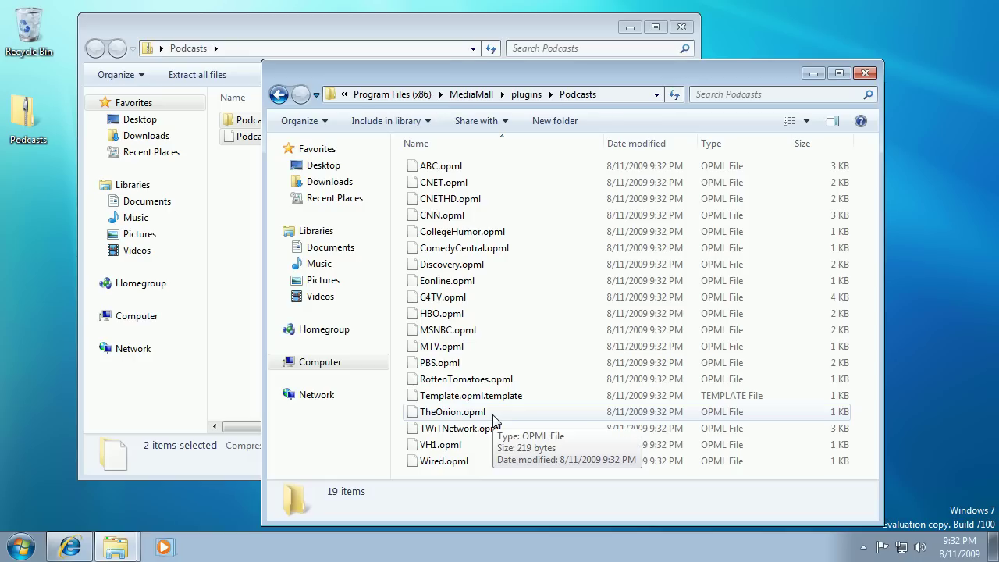
pyautogui.doubleClick(450, 283)
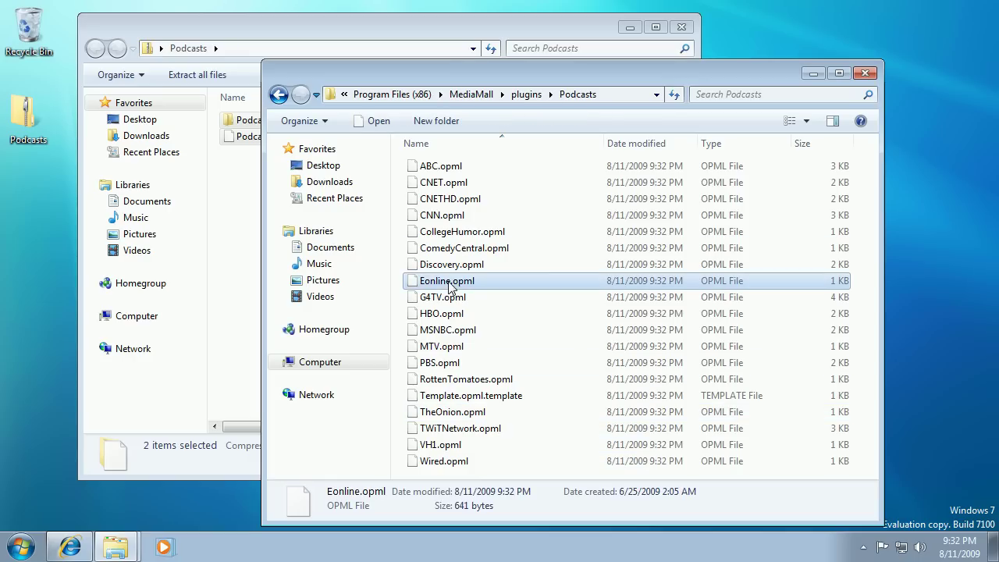
pyautogui.press('Delete')
pyautogui.click(504, 339)
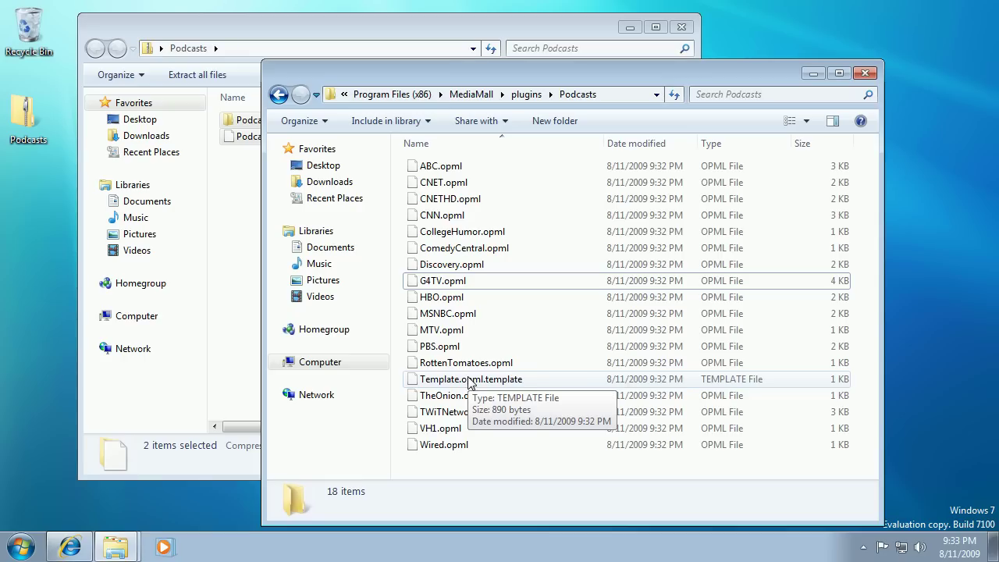
# - Switch to Internet Explorer and go from the PodCasts plugin topic to the PlayOnPlugins.com forum home page
pyautogui.click(70, 546)
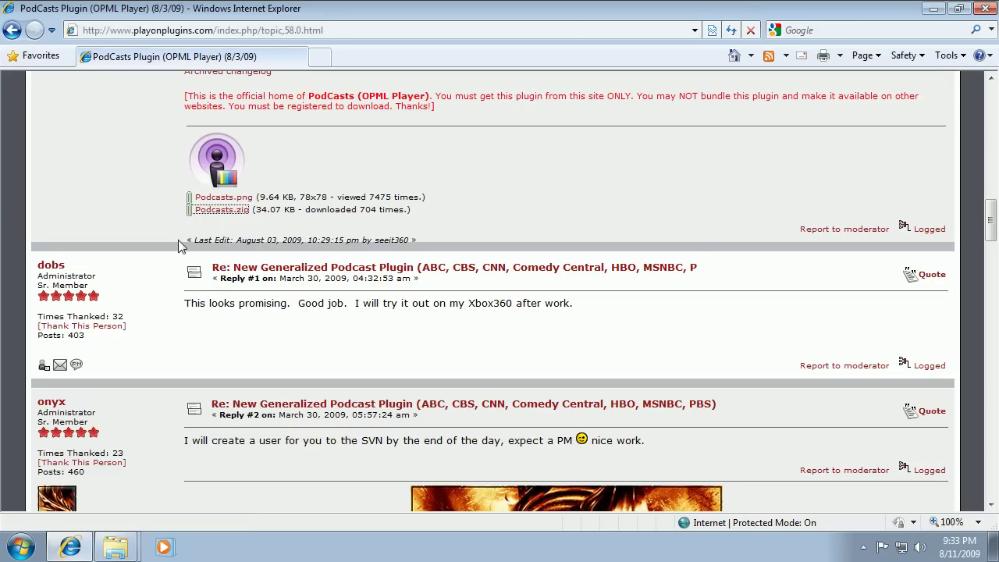
pyautogui.click(992, 92)
pyautogui.click(993, 92)
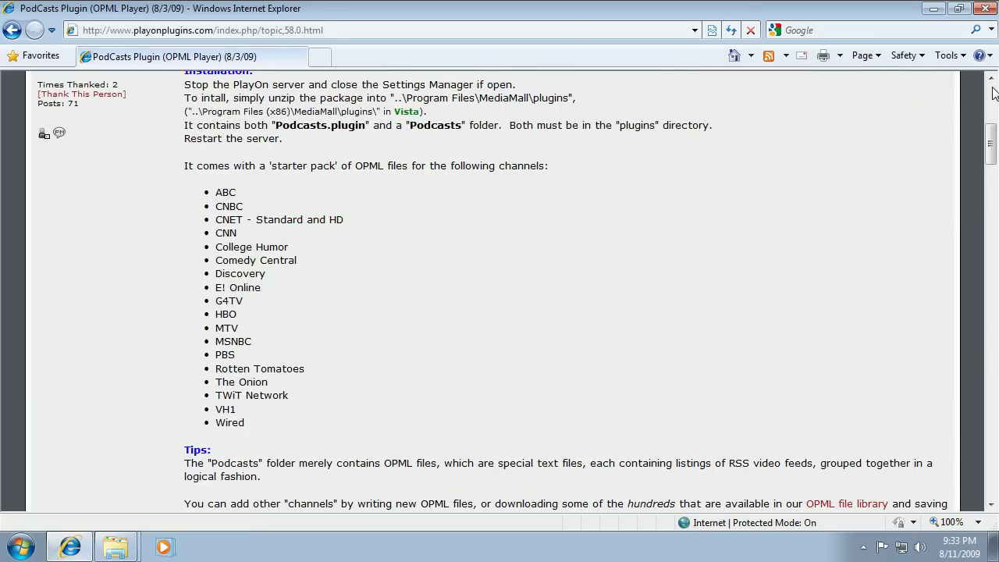
pyautogui.click(993, 92)
pyautogui.click(85, 212)
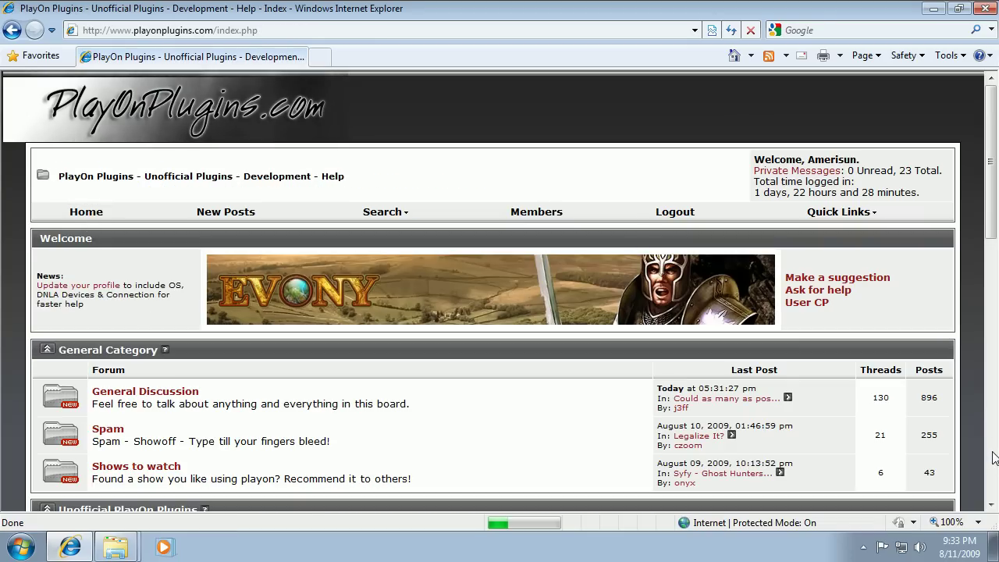
# - Open the Stranger Things TV (Sci-Fi) topic in the Sci-Fi child board of OPML Downloads
pyautogui.click(993, 458)
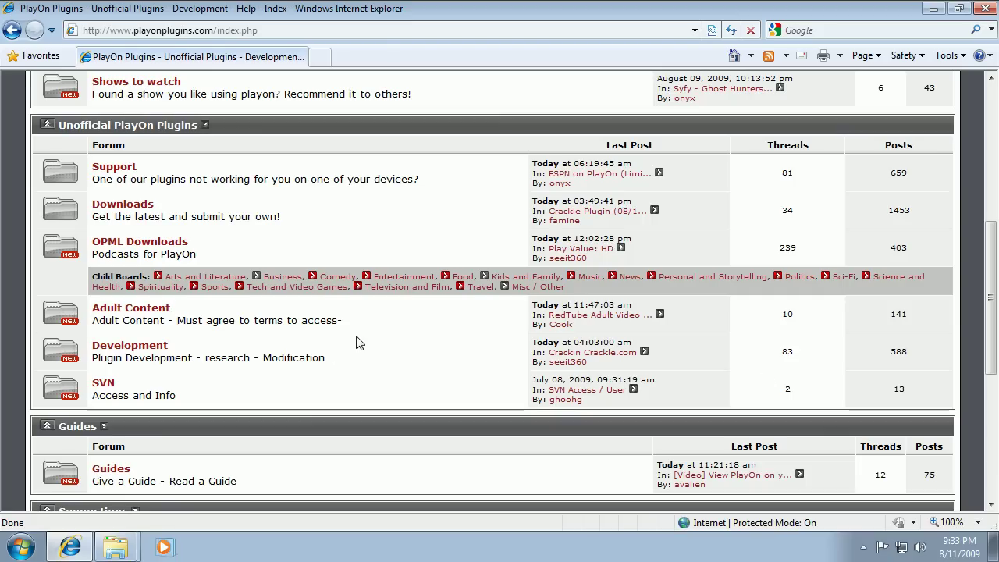
pyautogui.click(843, 277)
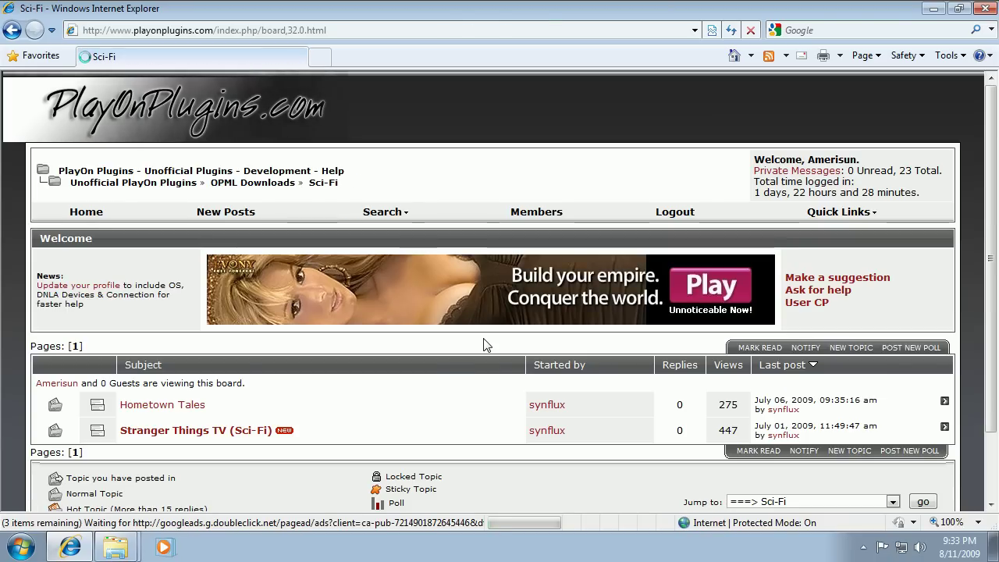
pyautogui.click(225, 437)
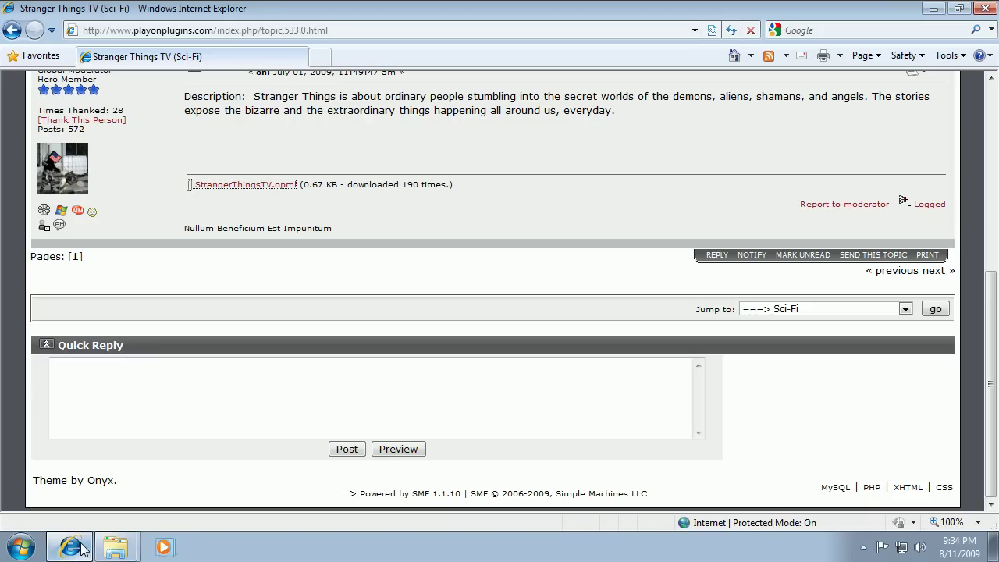
# - Save the attached StrangerThingsTV.opml to the Desktop as an OPML file and dismiss the finished download
pyautogui.rightClick(263, 189)
pyautogui.click(316, 248)
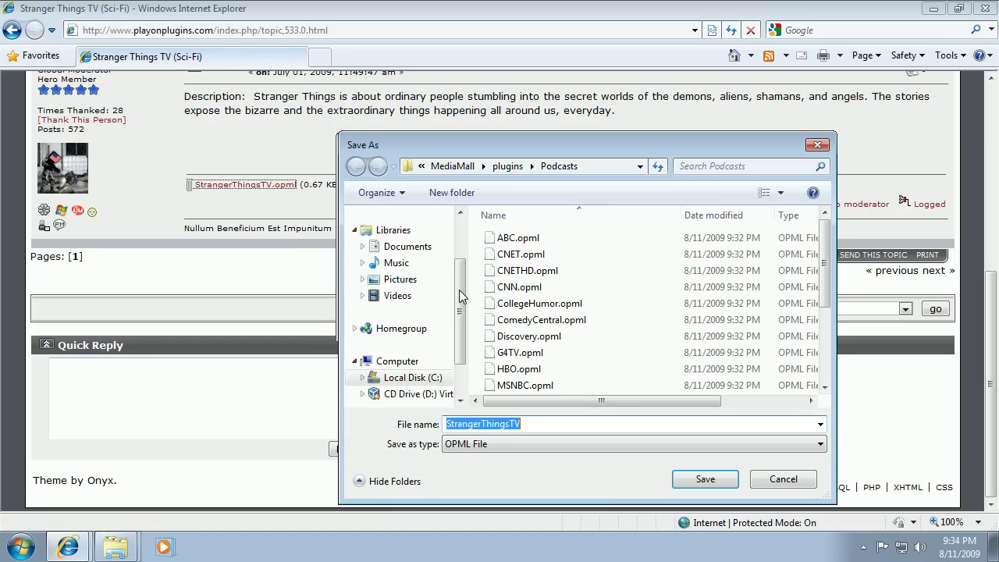
pyautogui.moveTo(457, 290); pyautogui.dragTo(461, 252)
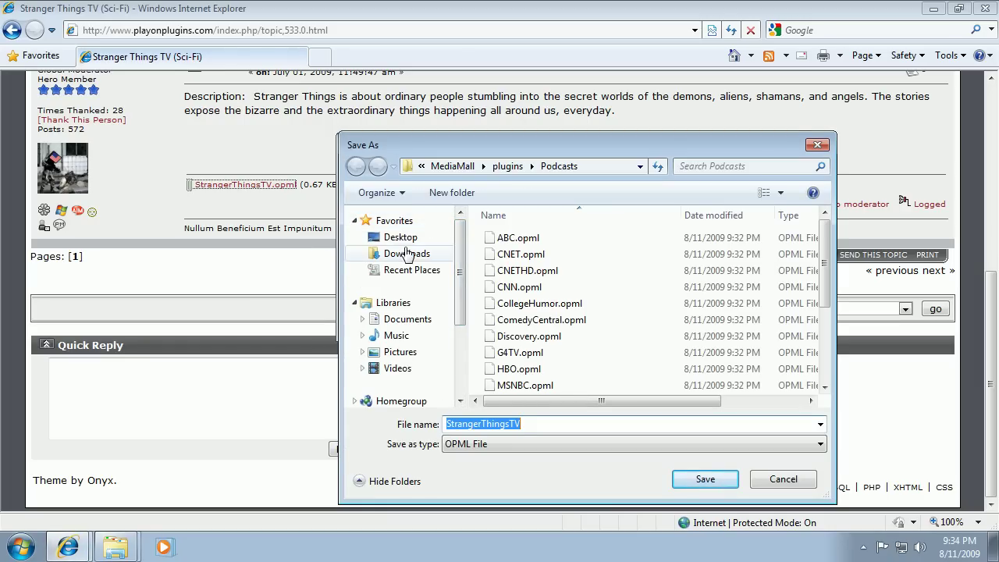
pyautogui.click(398, 238)
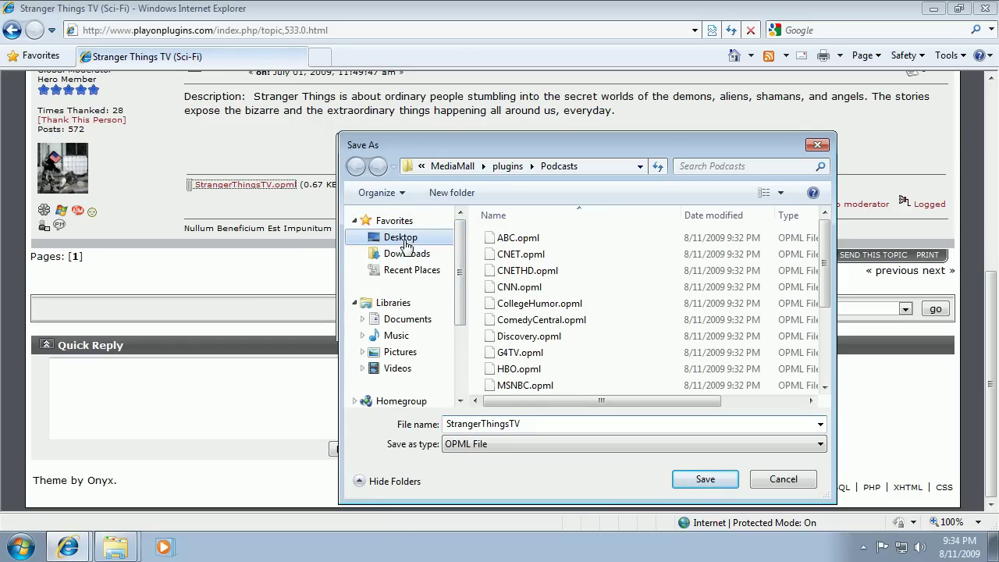
pyautogui.click(704, 479)
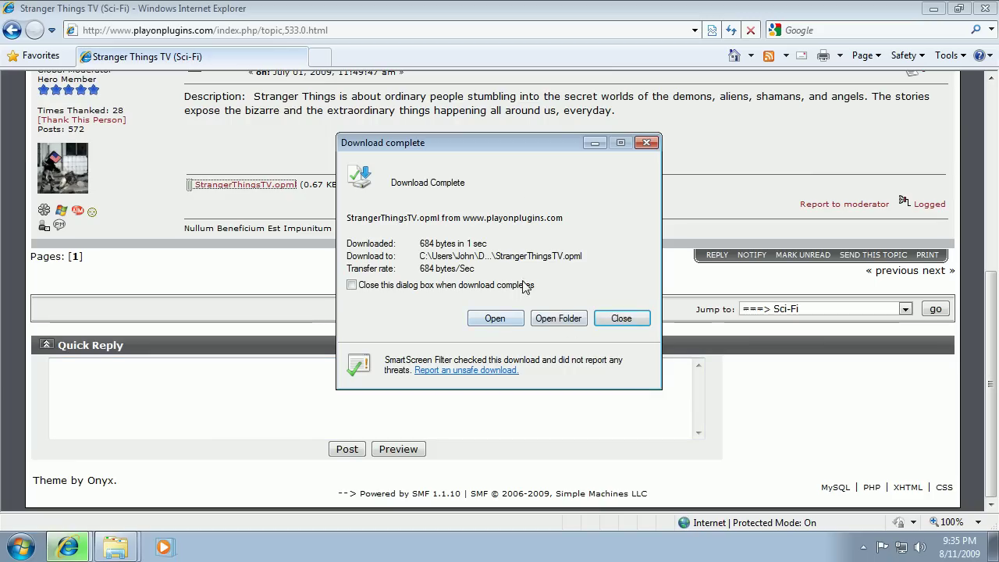
pyautogui.click(629, 319)
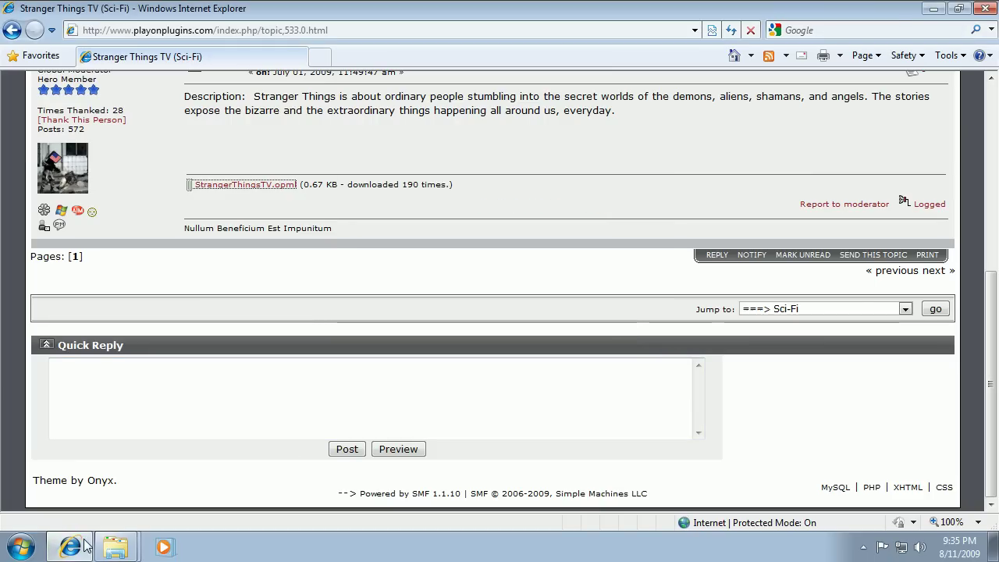
# - Move StrangerThingsTV.opml from the desktop into the Podcasts folder under MediaMall\plugins, and close both Explorer windows
pyautogui.click(933, 8)
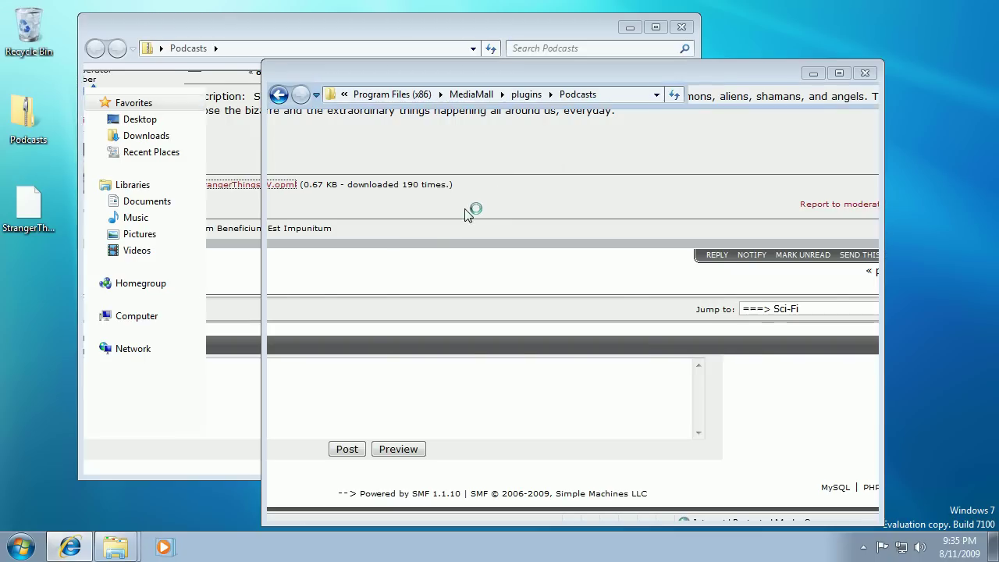
pyautogui.click(29, 209)
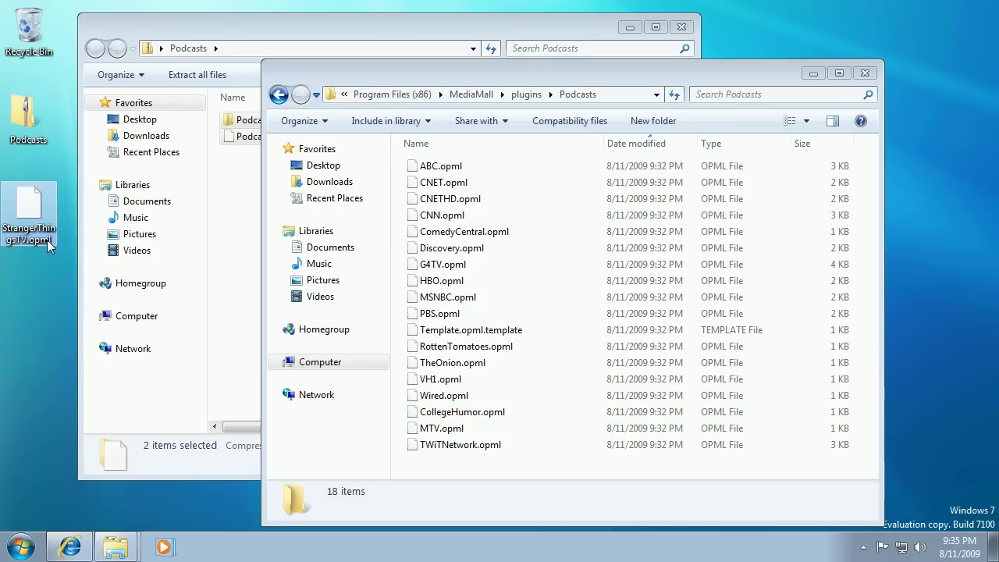
pyautogui.moveTo(64, 246); pyautogui.dragTo(447, 465)
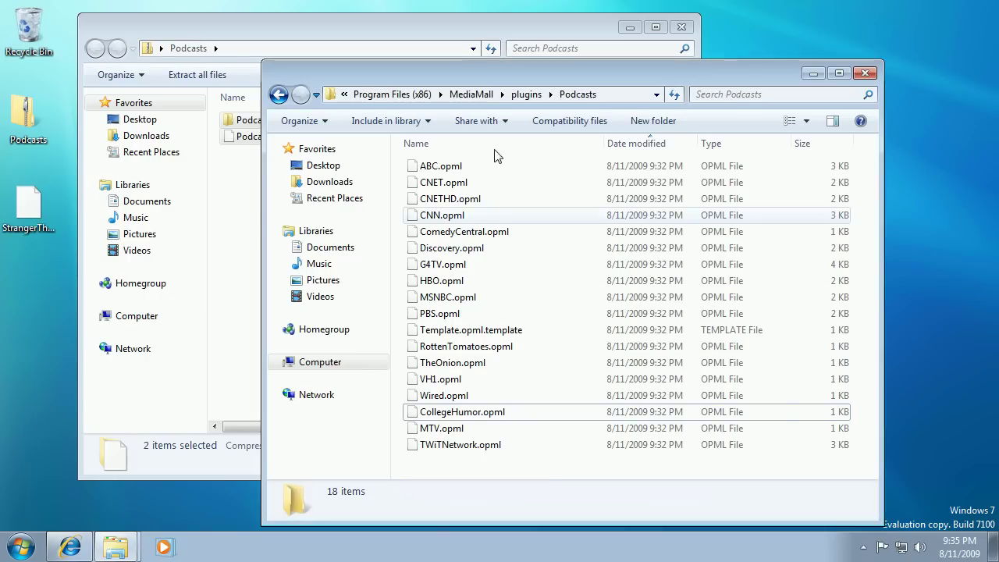
pyautogui.click(496, 336)
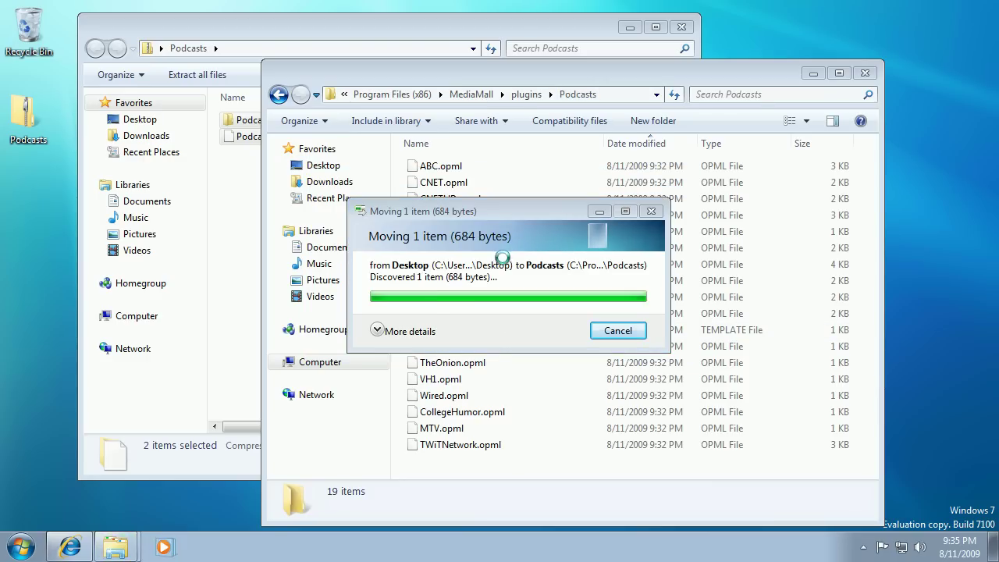
pyautogui.click(866, 74)
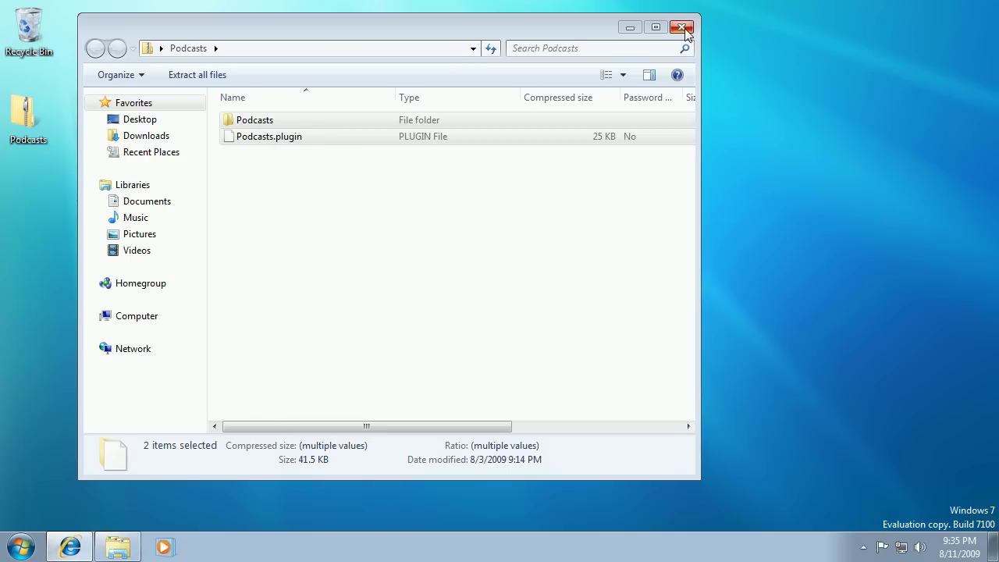
pyautogui.hotkey('alt', 'F4')
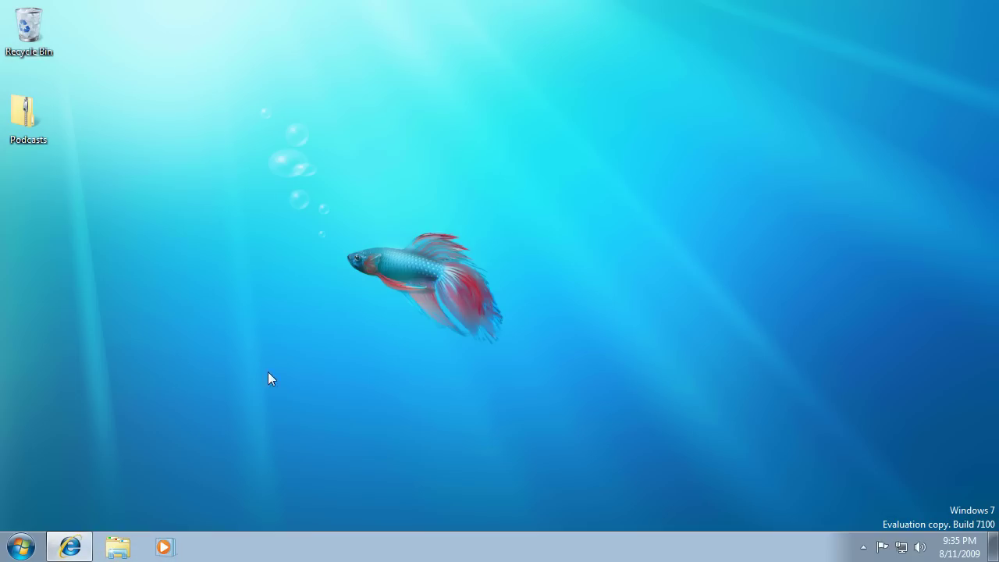
# - Launch PlayOn Settings, allowing it to make changes to the computer, and start the PlayOn media server
pyautogui.click(24, 547)
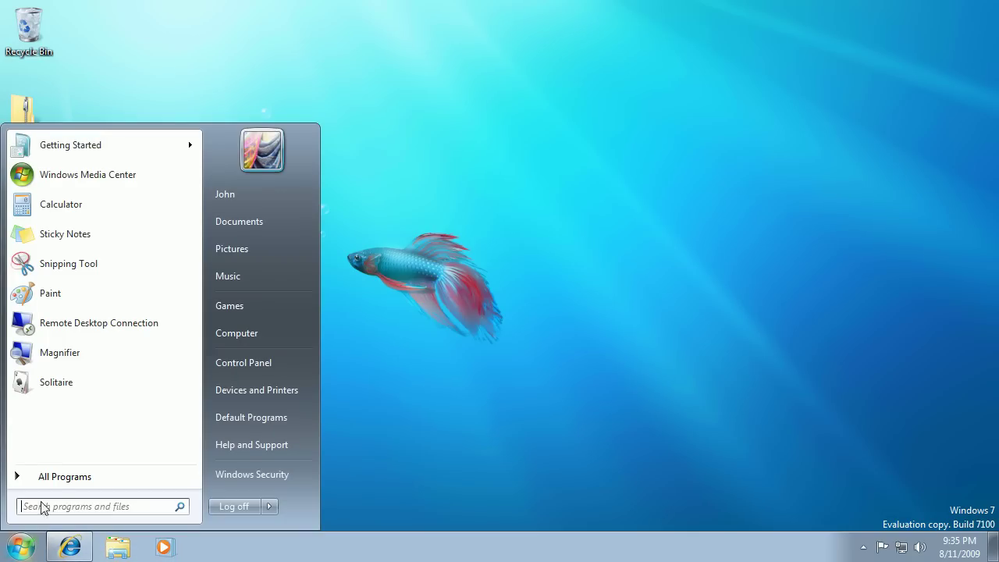
pyautogui.click(62, 474)
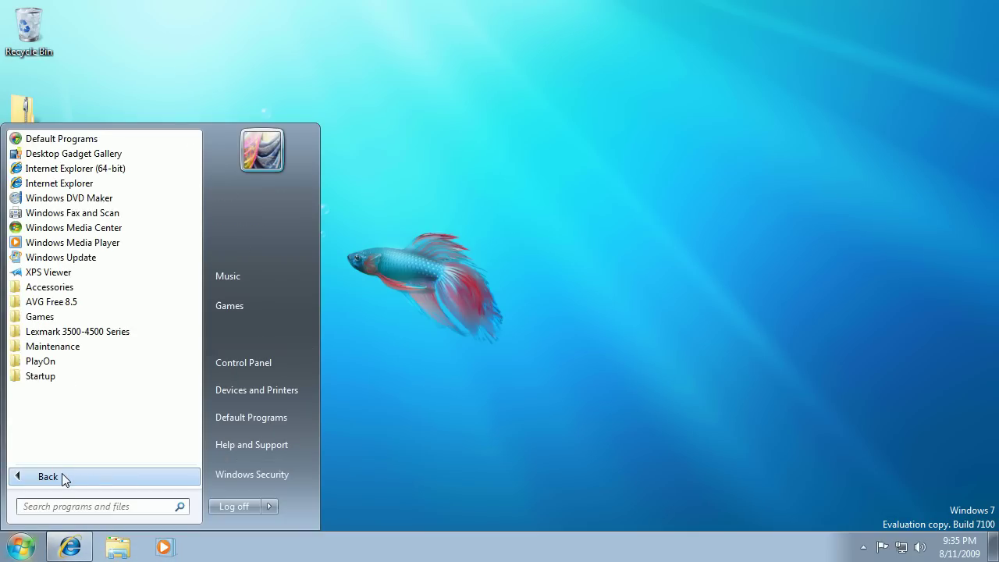
pyautogui.click(63, 362)
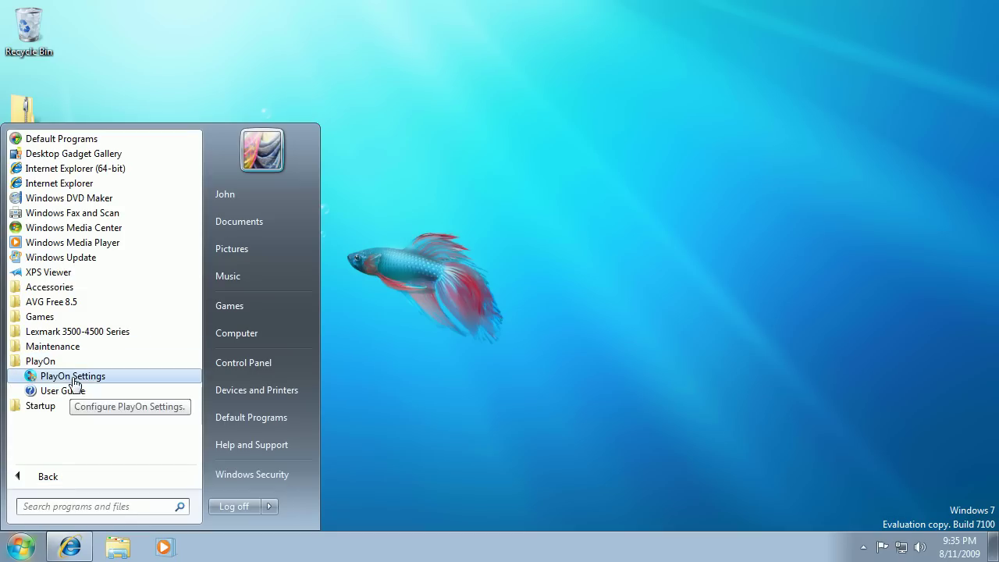
pyautogui.click(70, 377)
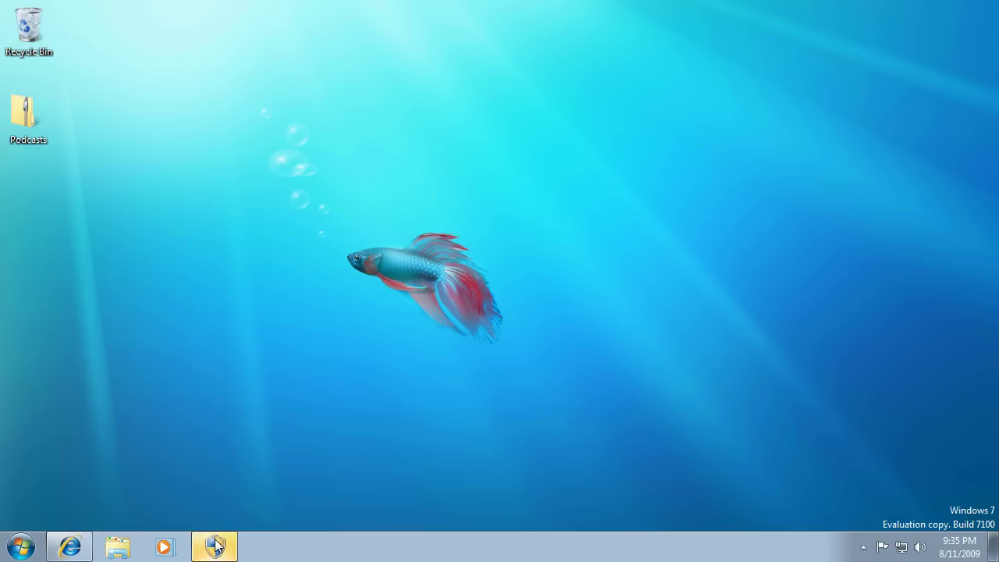
pyautogui.click(215, 545)
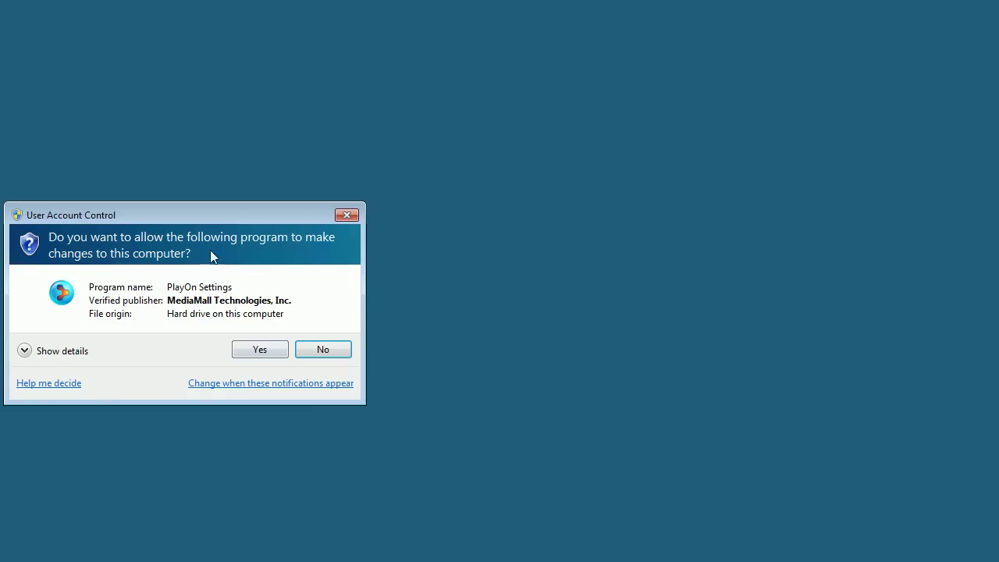
pyautogui.click(259, 349)
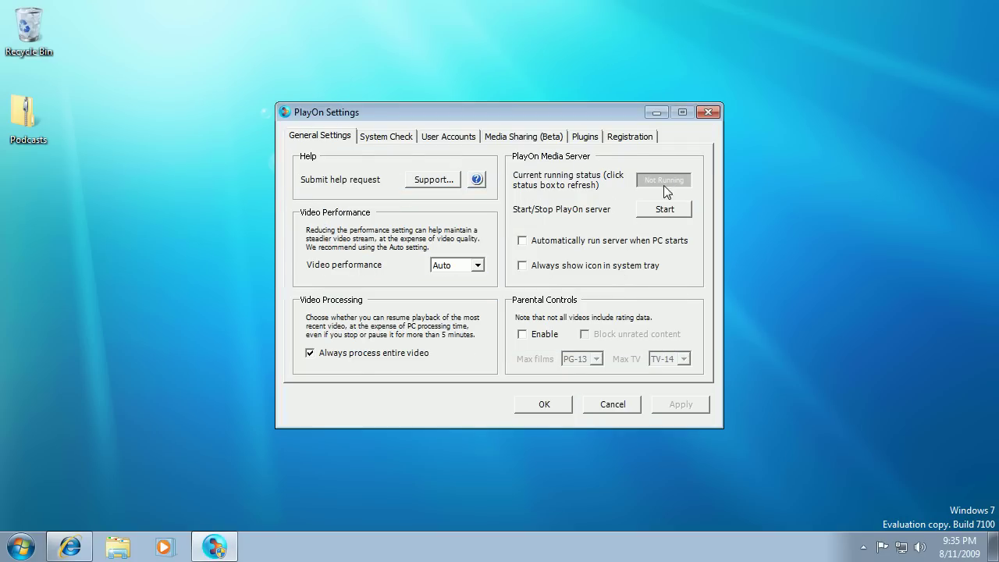
pyautogui.click(668, 213)
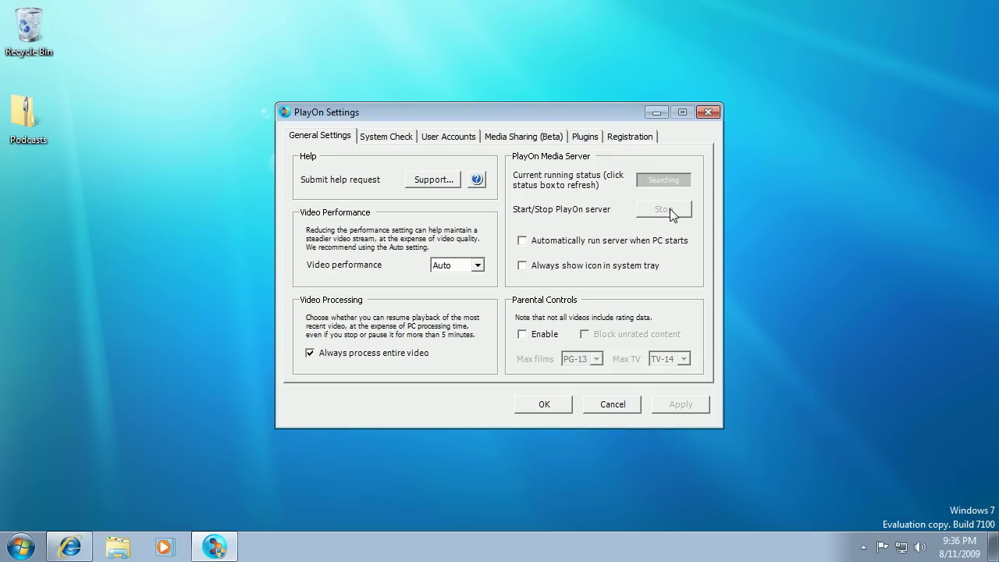